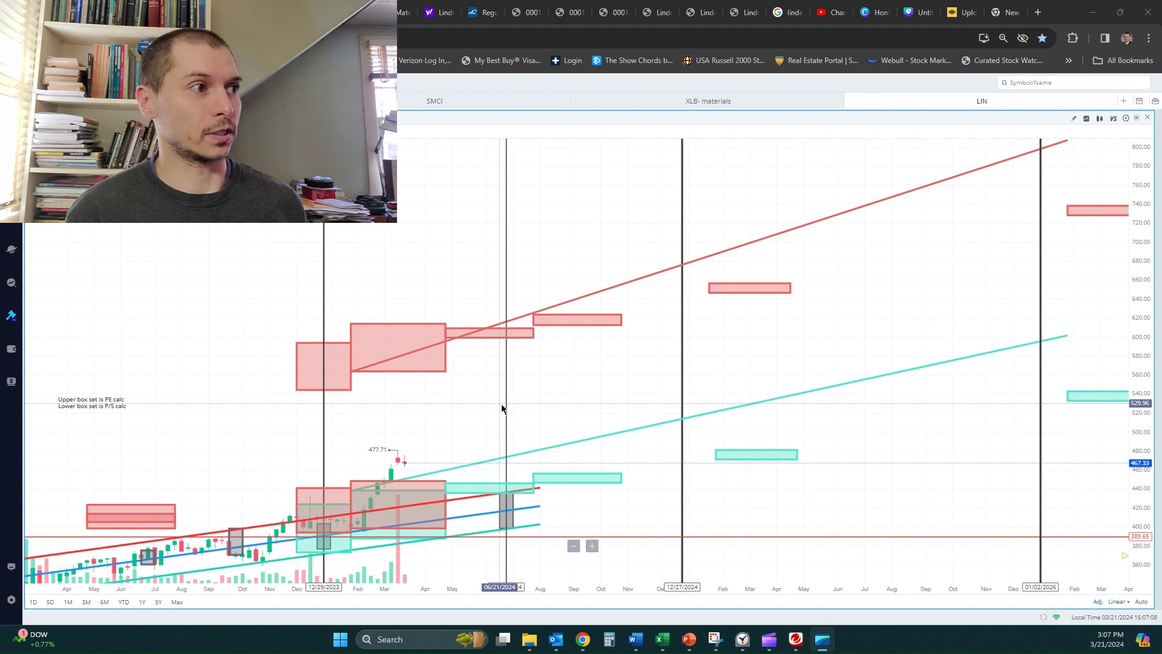
Step: Lower the red trendline's end to 738.84 and the teal trendline's end to 540.94
{"action": "left_click_drag", "start_coordinate": [502, 409], "coordinate": [459, 446]}
{"action": "left_click_drag", "start_coordinate": [1023, 178], "coordinate": [1024, 253]}
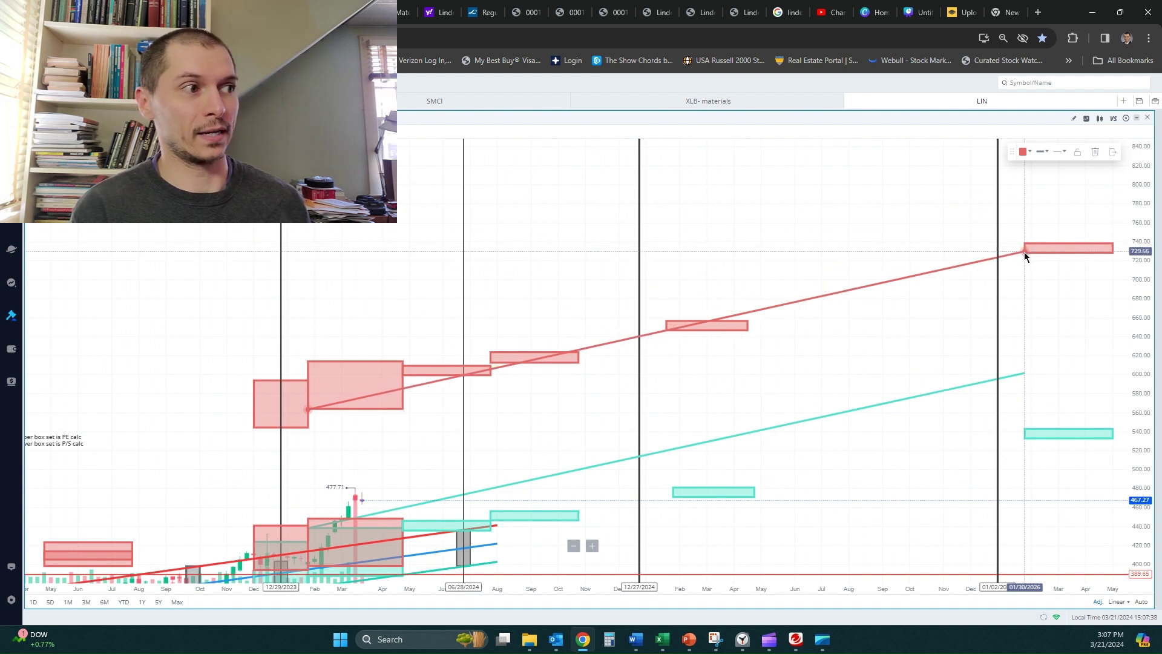
{"action": "left_click", "coordinate": [1016, 375]}
{"action": "left_click_drag", "start_coordinate": [1023, 375], "coordinate": [1025, 427]}
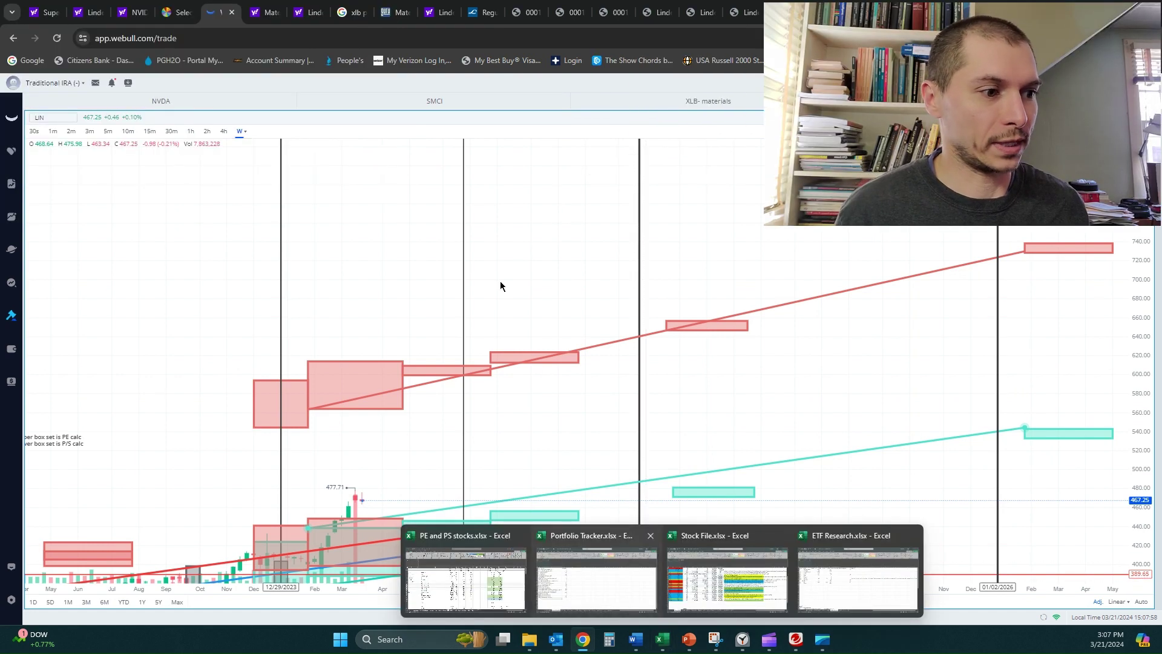
Step: Open LIN's Yahoo Finance Analysis page and review the earnings estimate and history tables
{"action": "left_click", "coordinate": [90, 12]}
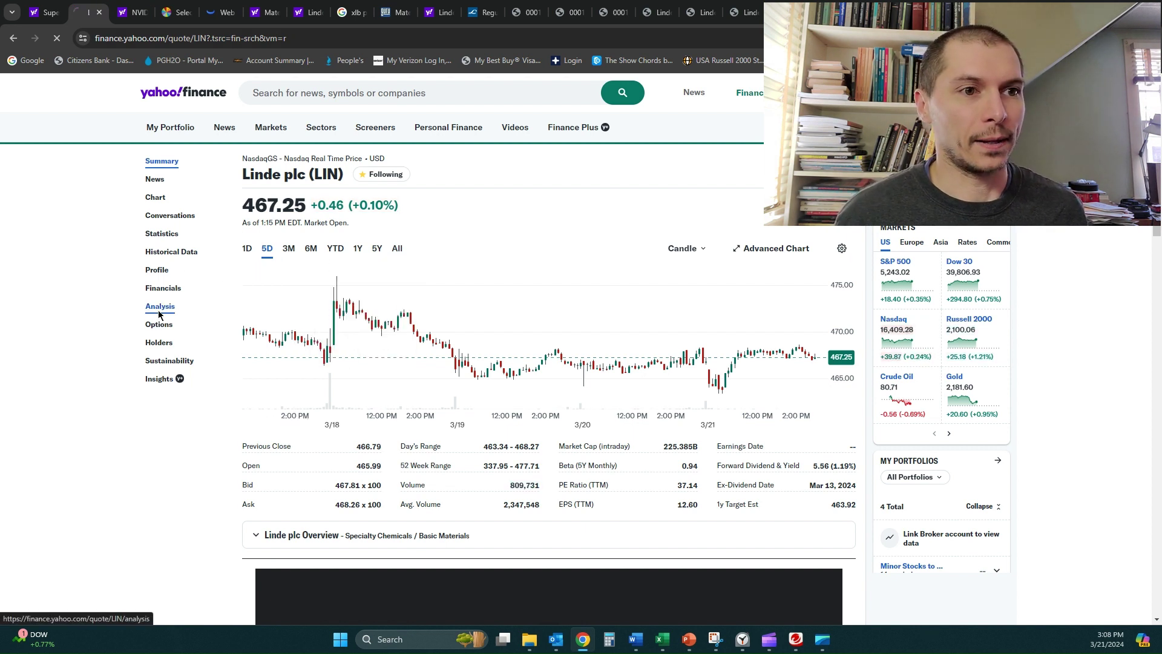
{"action": "left_click", "coordinate": [160, 308]}
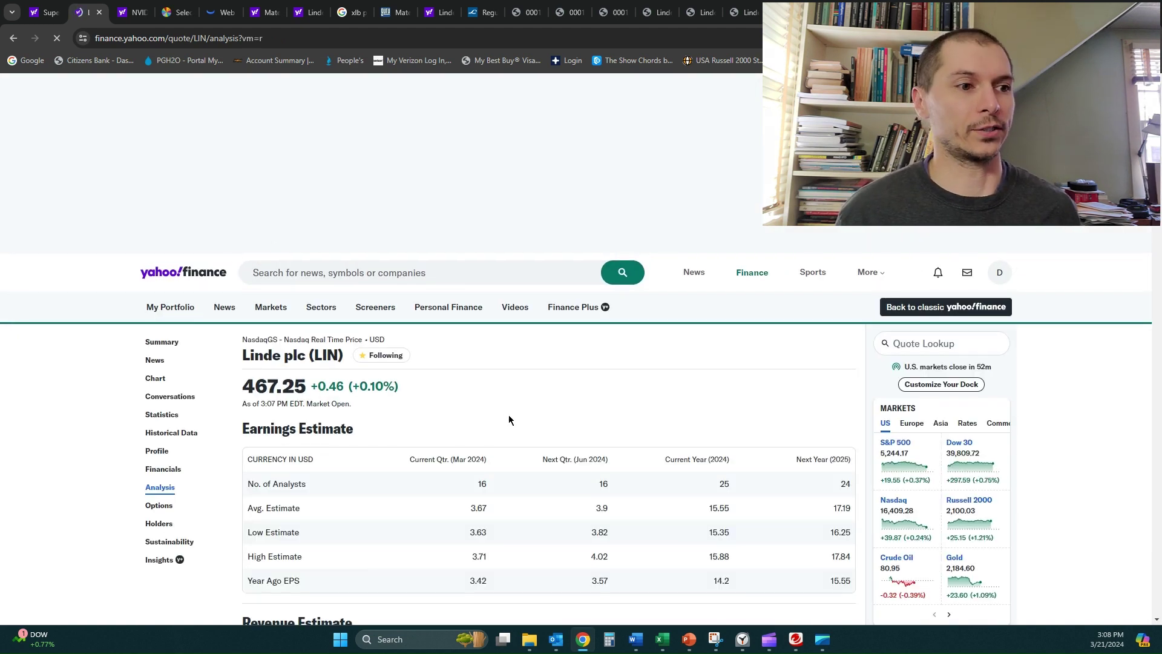
{"action": "scroll", "coordinate": [509, 417], "scroll_direction": "down", "scroll_amount": 2}
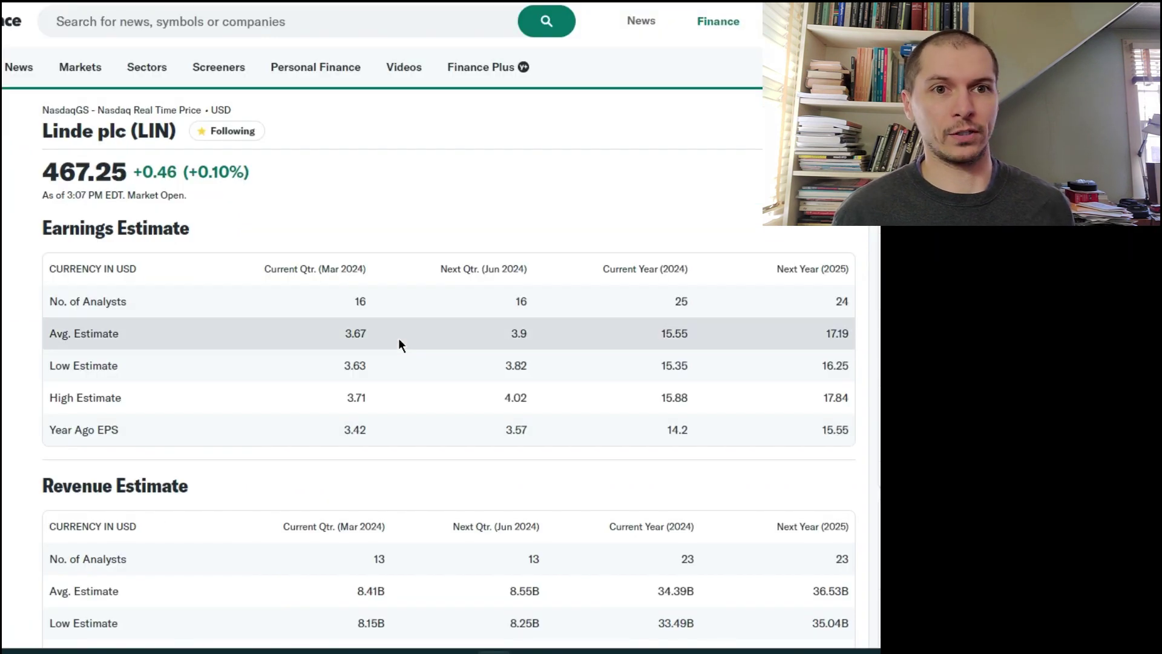
{"action": "scroll", "coordinate": [434, 331], "scroll_direction": "down", "scroll_amount": 6}
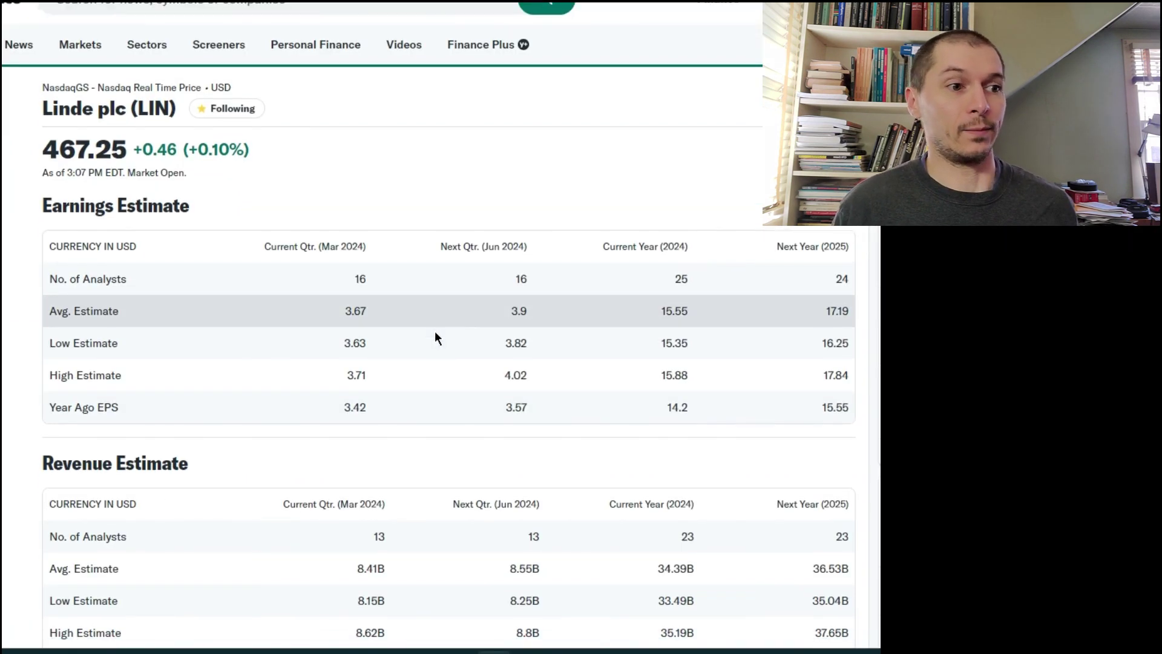
{"action": "scroll", "coordinate": [419, 436], "scroll_direction": "down", "scroll_amount": 1}
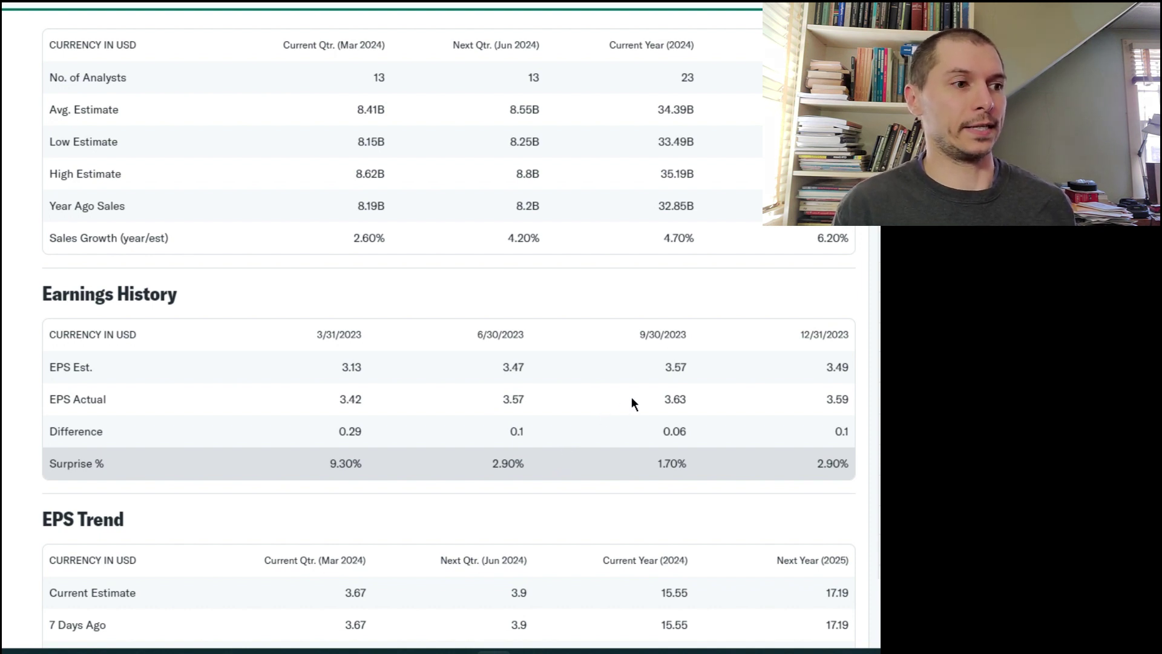
{"action": "scroll", "coordinate": [582, 384], "scroll_direction": "up", "scroll_amount": 8}
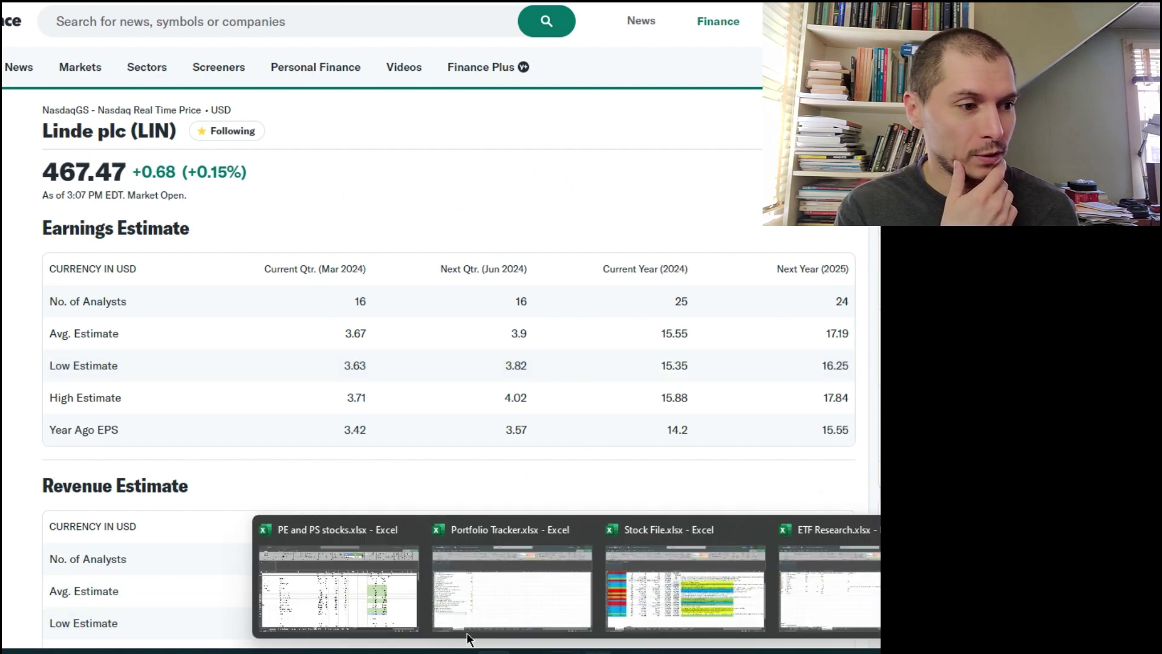
Step: Show the PE and PS stocks workbook's LIN sheet scrolled to the column AH income model
{"action": "left_click", "coordinate": [388, 591]}
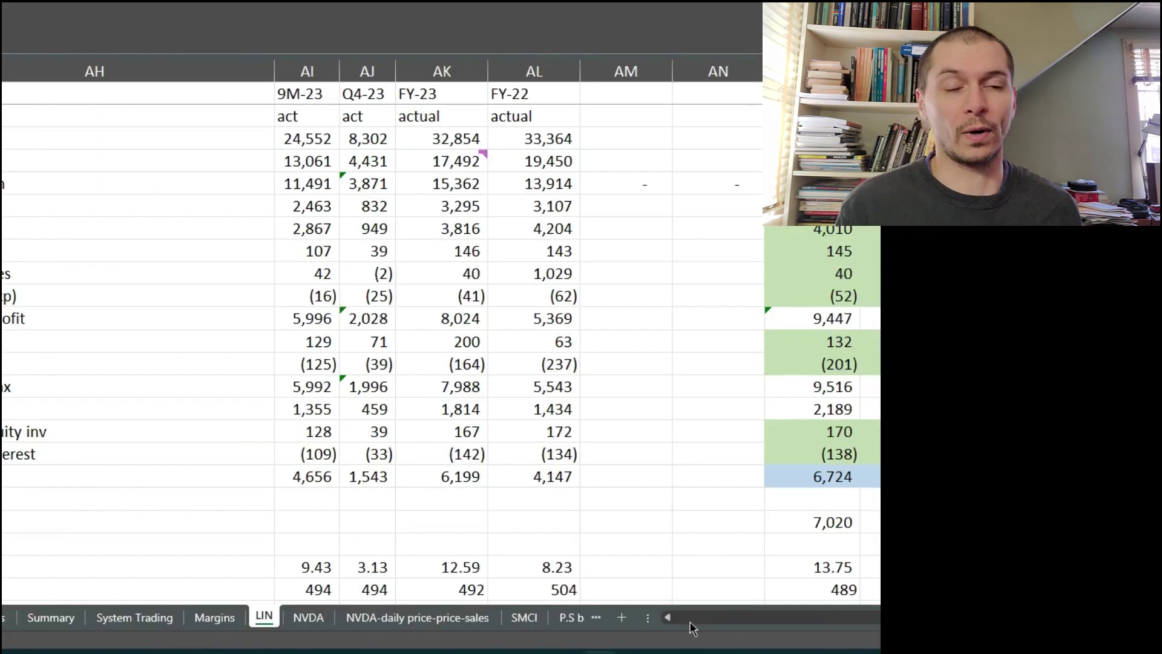
{"action": "left_click_drag", "start_coordinate": [896, 616], "coordinate": [715, 605]}
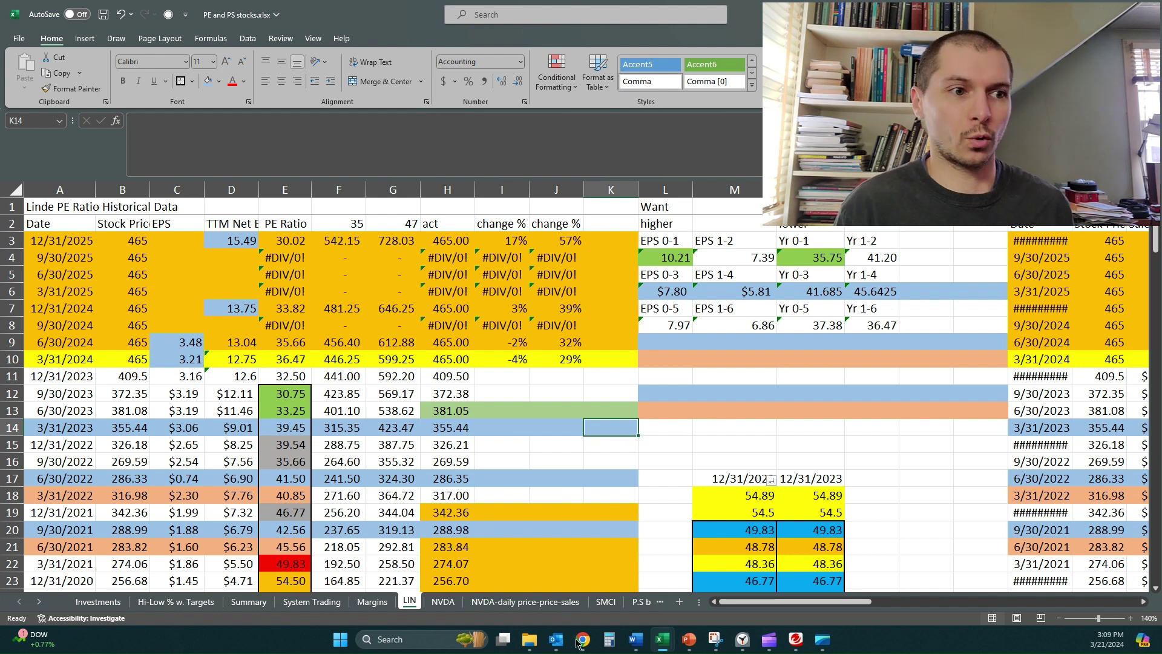
{"action": "mouse_move", "coordinate": [583, 639]}
{"action": "left_click", "coordinate": [572, 572]}
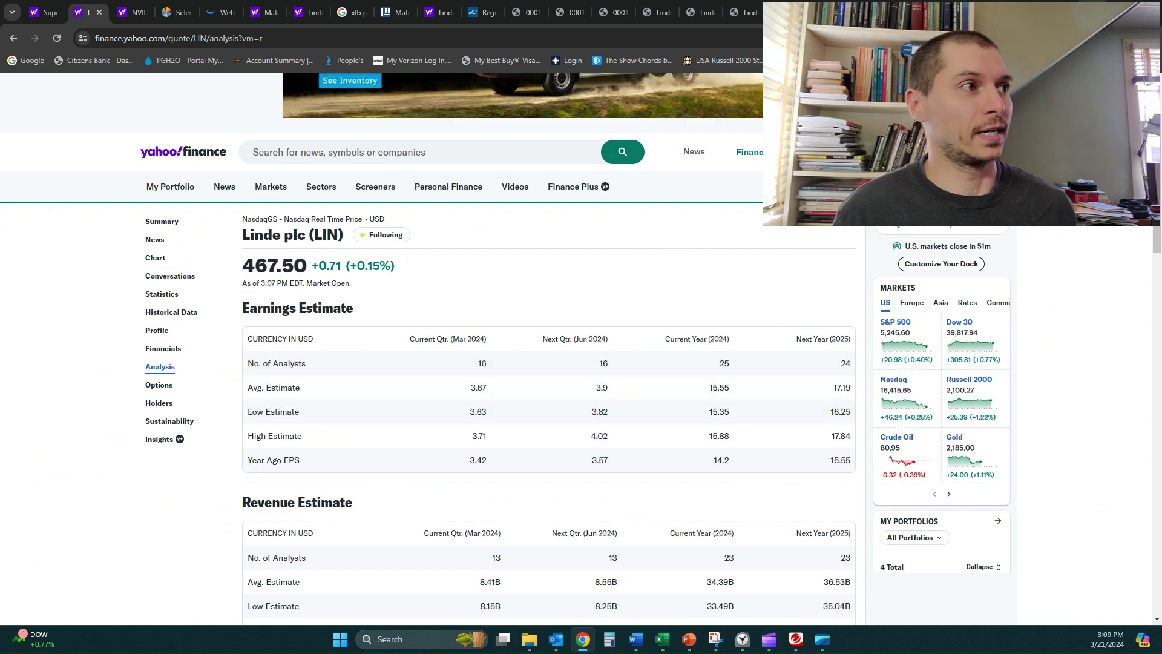
{"action": "key", "text": "alt+Tab"}
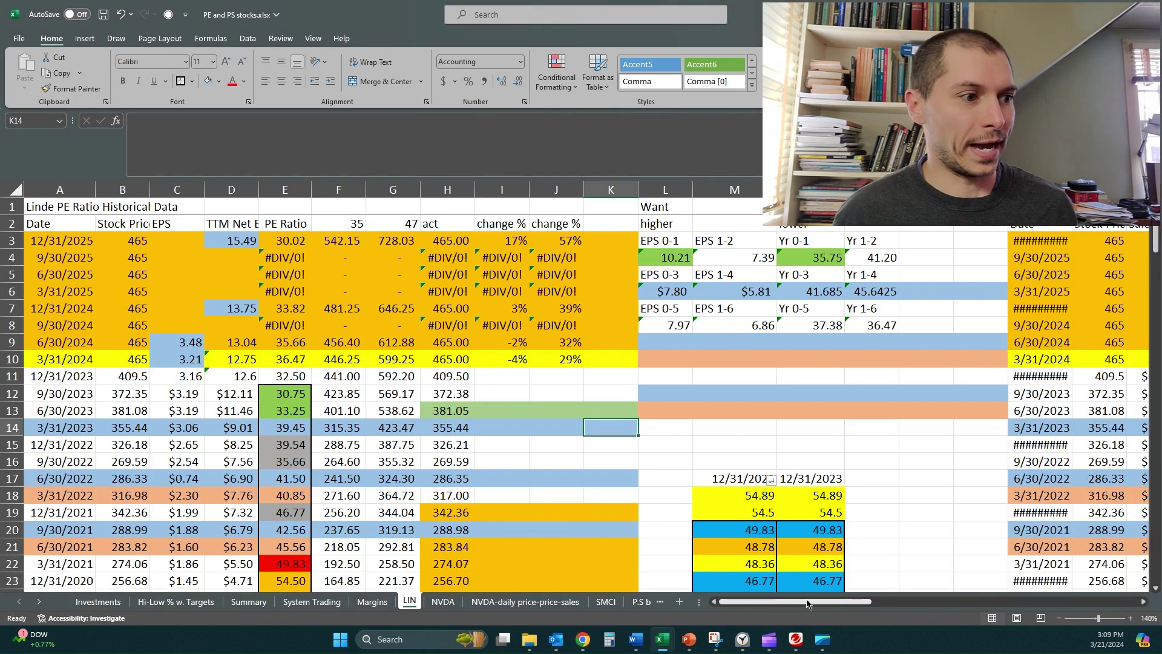
{"action": "left_click_drag", "start_coordinate": [808, 602], "coordinate": [1074, 585]}
Step: Select AK44:AL44 to compare adjusted EPS 14.2 and 12.29, then scroll back to row 1
{"action": "scroll", "coordinate": [777, 462], "scroll_direction": "down", "scroll_amount": 2}
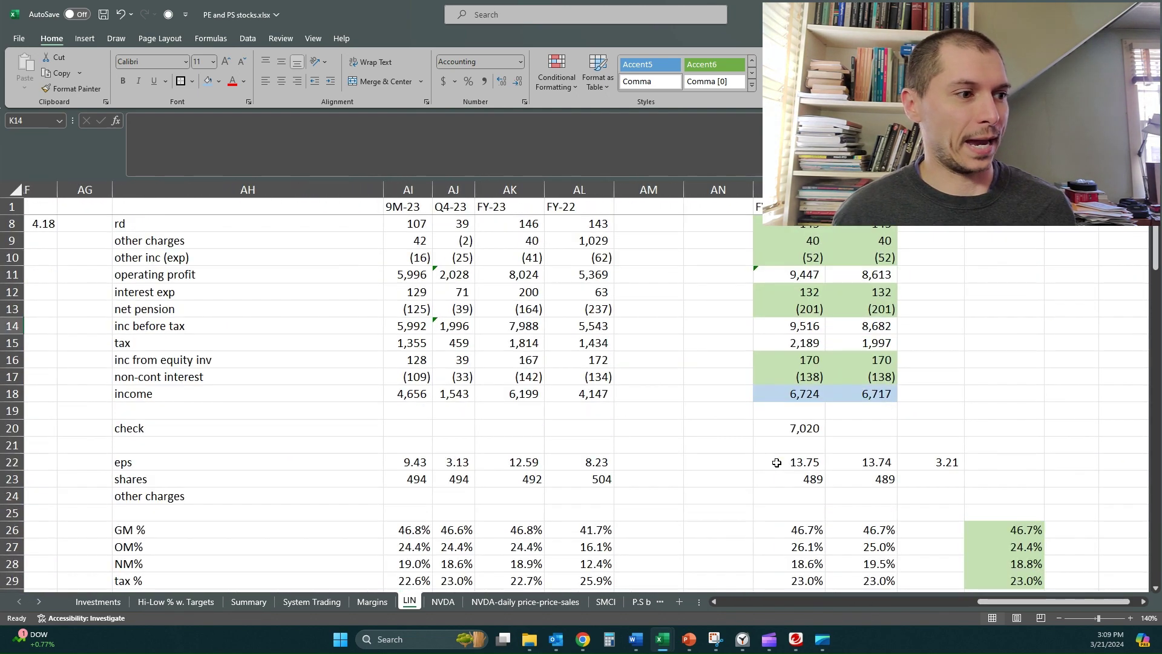
{"action": "scroll", "coordinate": [776, 463], "scroll_direction": "down", "scroll_amount": 4}
{"action": "scroll", "coordinate": [776, 462], "scroll_direction": "up", "scroll_amount": 2}
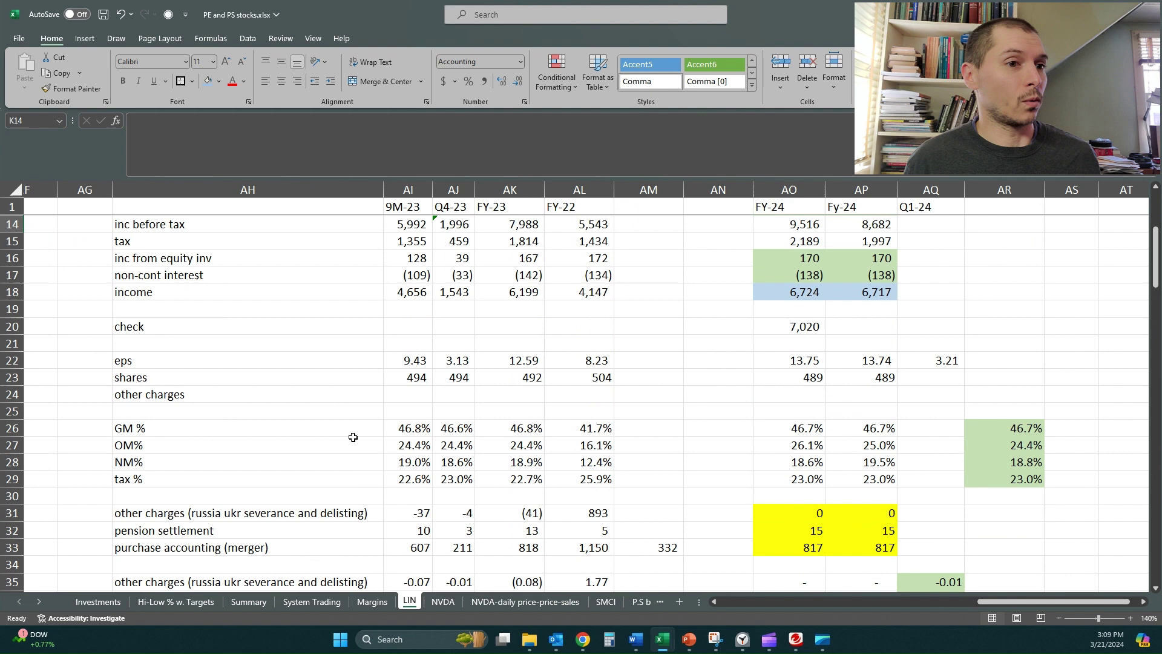
{"action": "scroll", "coordinate": [353, 437], "scroll_direction": "down", "scroll_amount": 2}
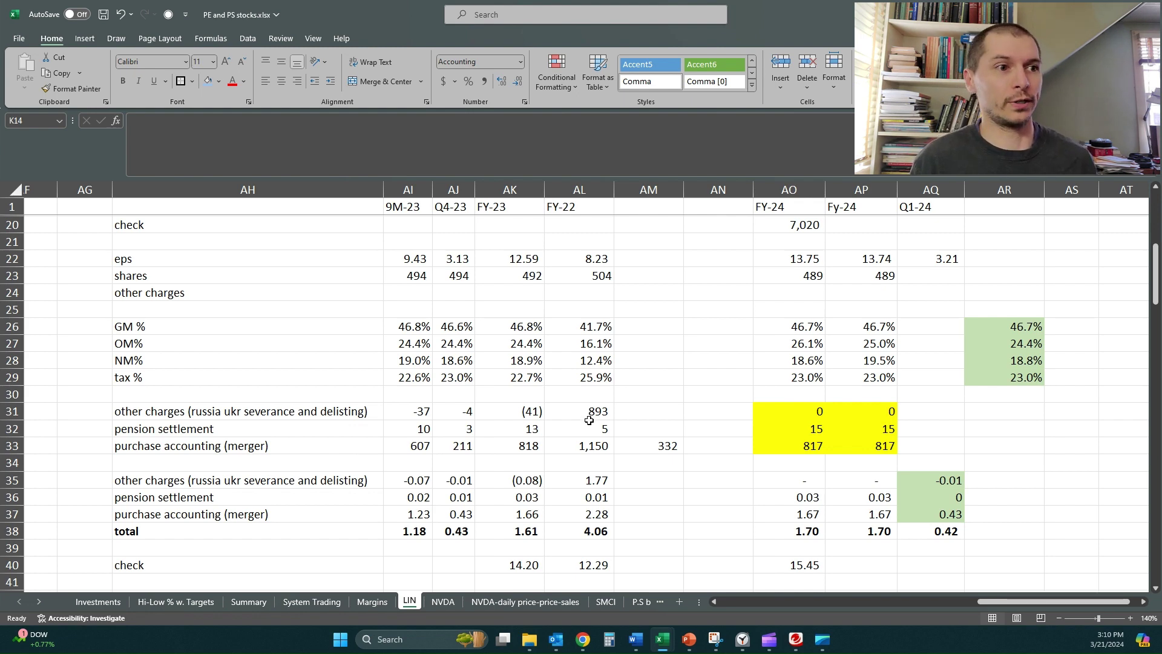
{"action": "scroll", "coordinate": [587, 417], "scroll_direction": "down", "scroll_amount": 1}
{"action": "scroll", "coordinate": [566, 427], "scroll_direction": "down", "scroll_amount": 2}
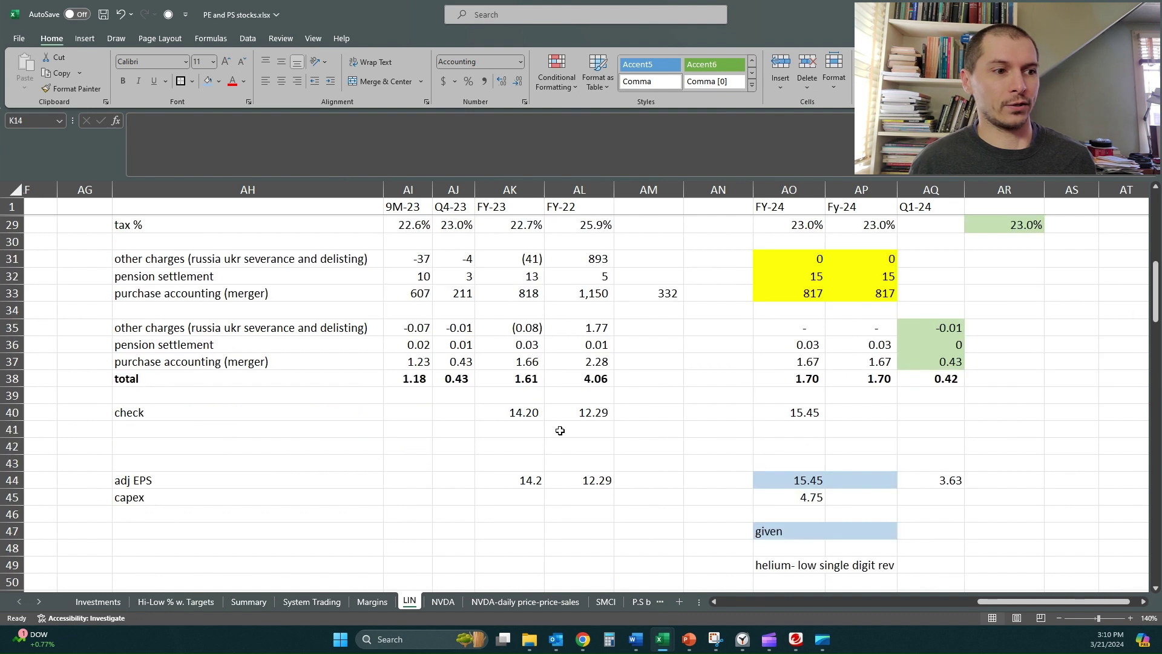
{"action": "left_click", "coordinate": [525, 481]}
{"action": "left_click", "coordinate": [571, 480], "text": "shift"}
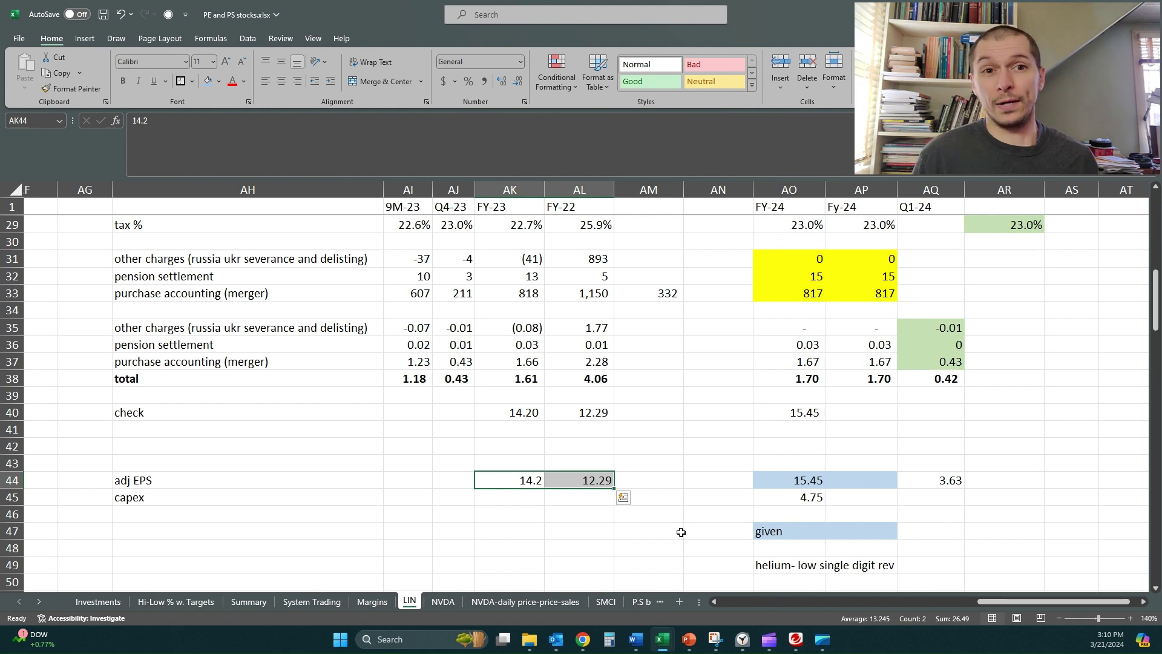
{"action": "left_click", "coordinate": [748, 601]}
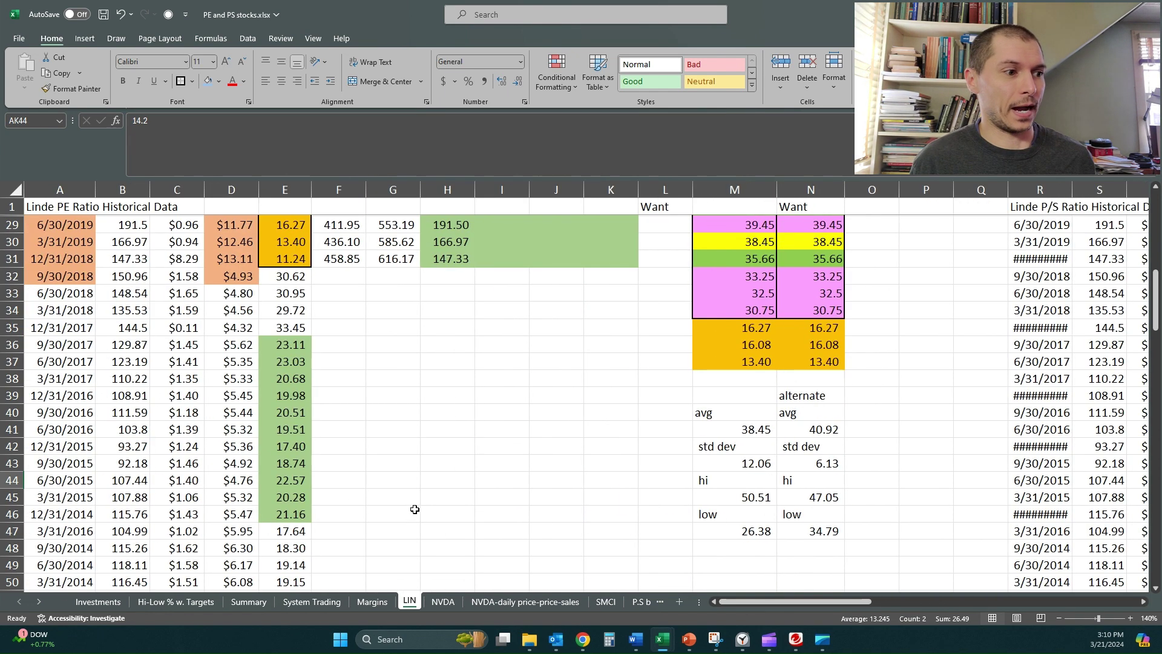
{"action": "scroll", "coordinate": [246, 427], "scroll_direction": "up", "scroll_amount": 9}
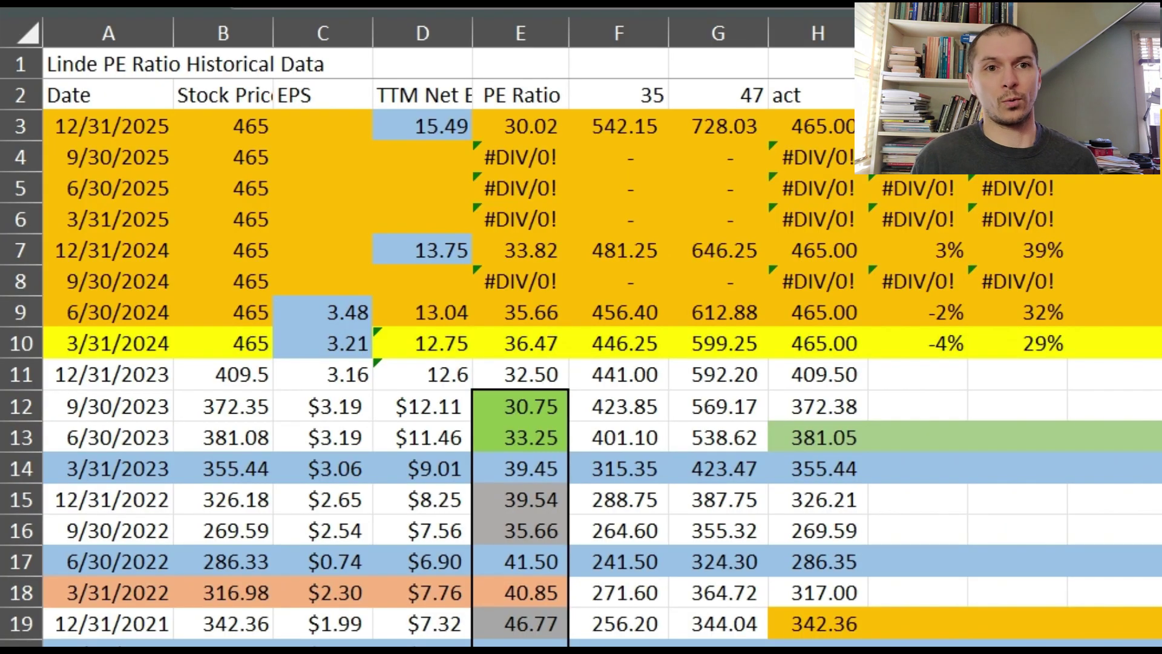
Step: Select D7's 13.75 EPS estimate and scroll to columns AH–AQ showing the FY-24 guidance
{"action": "left_click", "coordinate": [439, 245]}
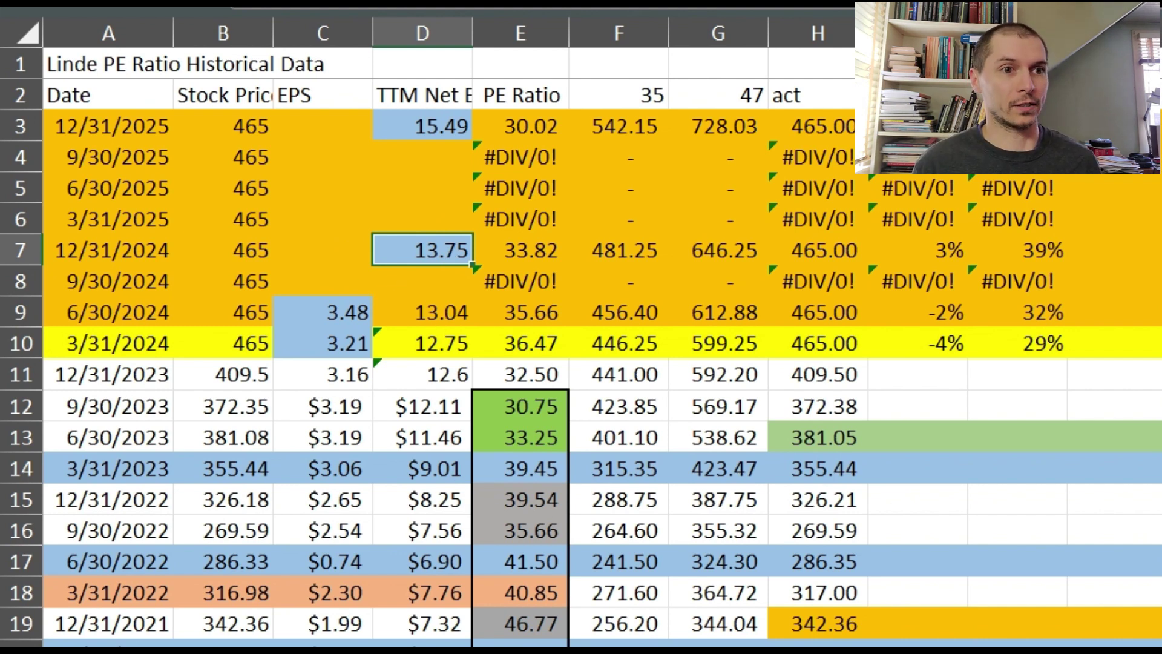
{"action": "left_click_drag", "start_coordinate": [753, 601], "coordinate": [992, 587]}
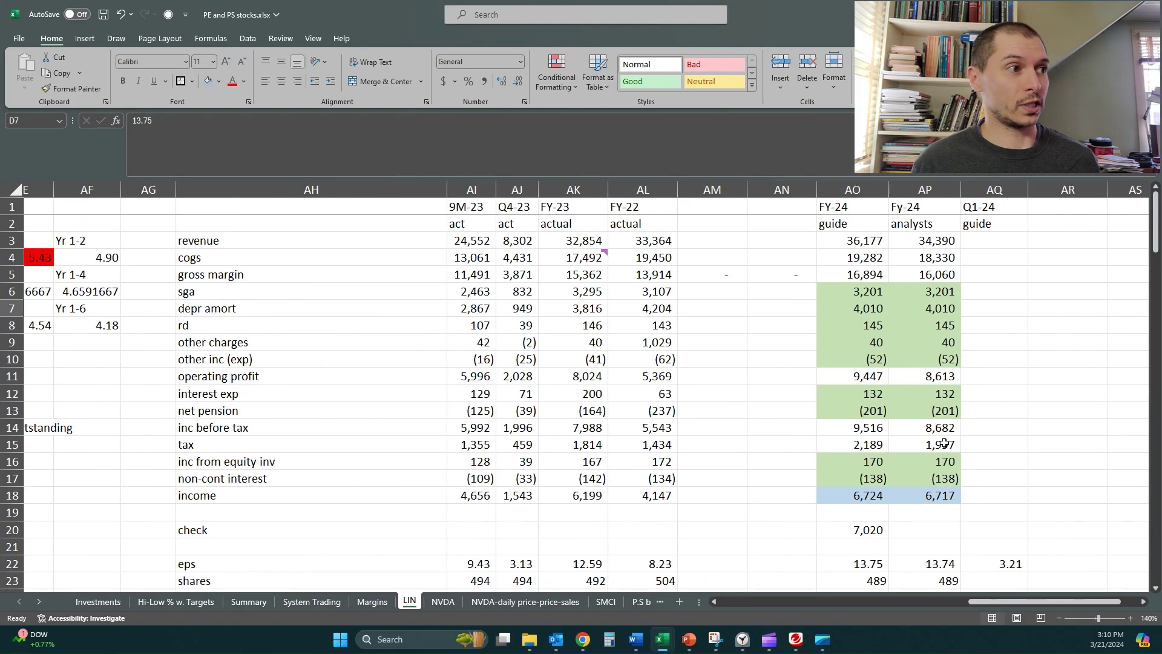
Step: Check the FY-24 adjusted EPS of 15.45, then scroll back to the top-left PE table
{"action": "scroll", "coordinate": [944, 442], "scroll_direction": "down", "scroll_amount": 2}
{"action": "scroll", "coordinate": [945, 442], "scroll_direction": "down", "scroll_amount": 5}
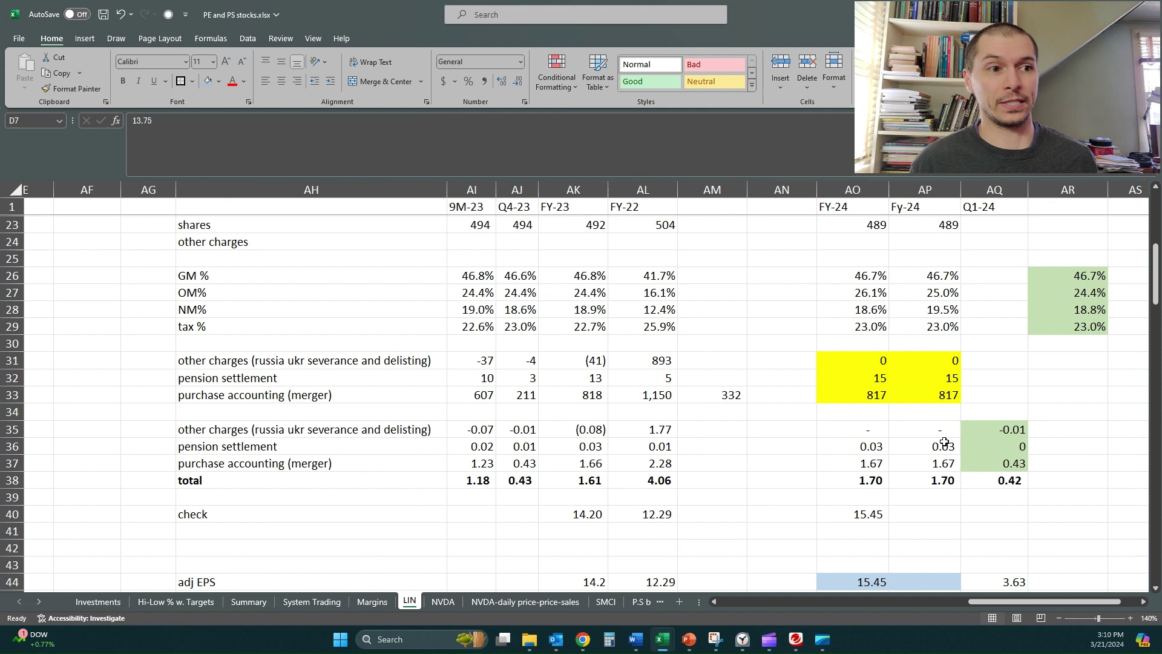
{"action": "scroll", "coordinate": [941, 447], "scroll_direction": "down", "scroll_amount": 2}
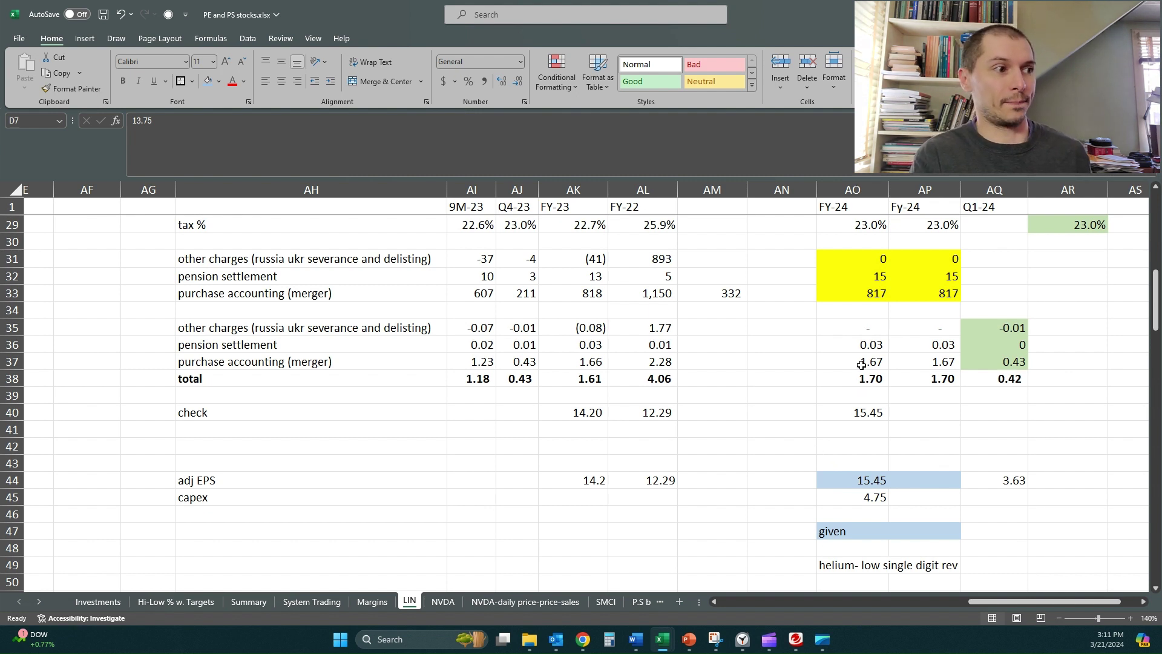
{"action": "scroll", "coordinate": [861, 365], "scroll_direction": "up", "scroll_amount": 4}
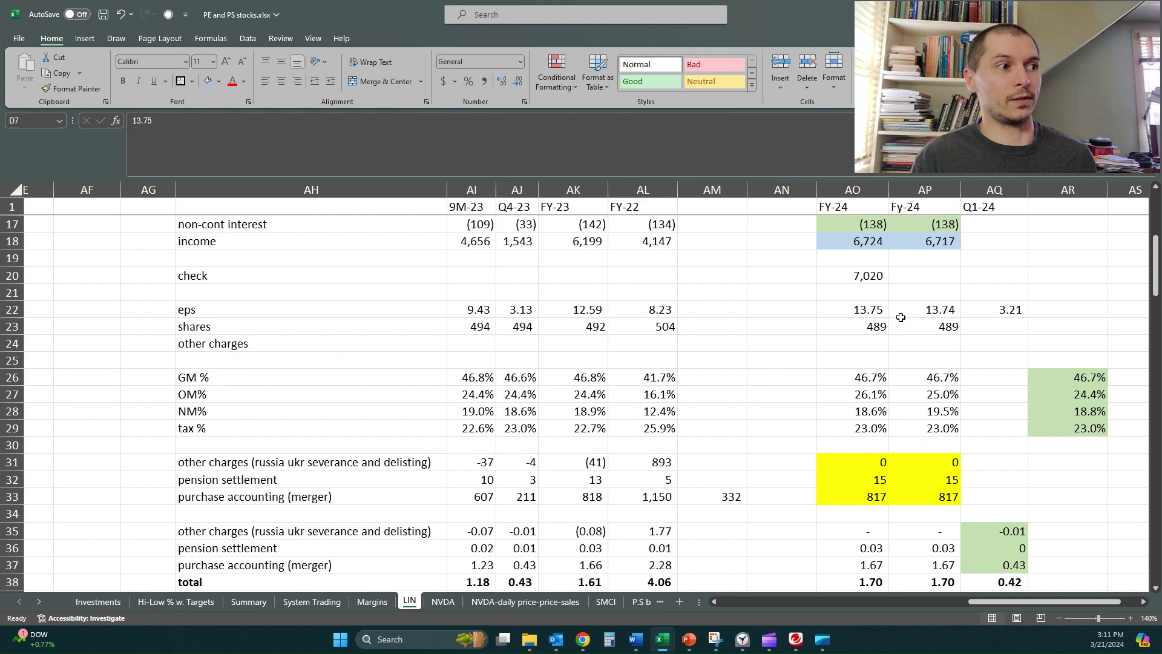
{"action": "left_click_drag", "start_coordinate": [1029, 601], "coordinate": [666, 616]}
{"action": "scroll", "coordinate": [341, 354], "scroll_direction": "up", "scroll_amount": 5}
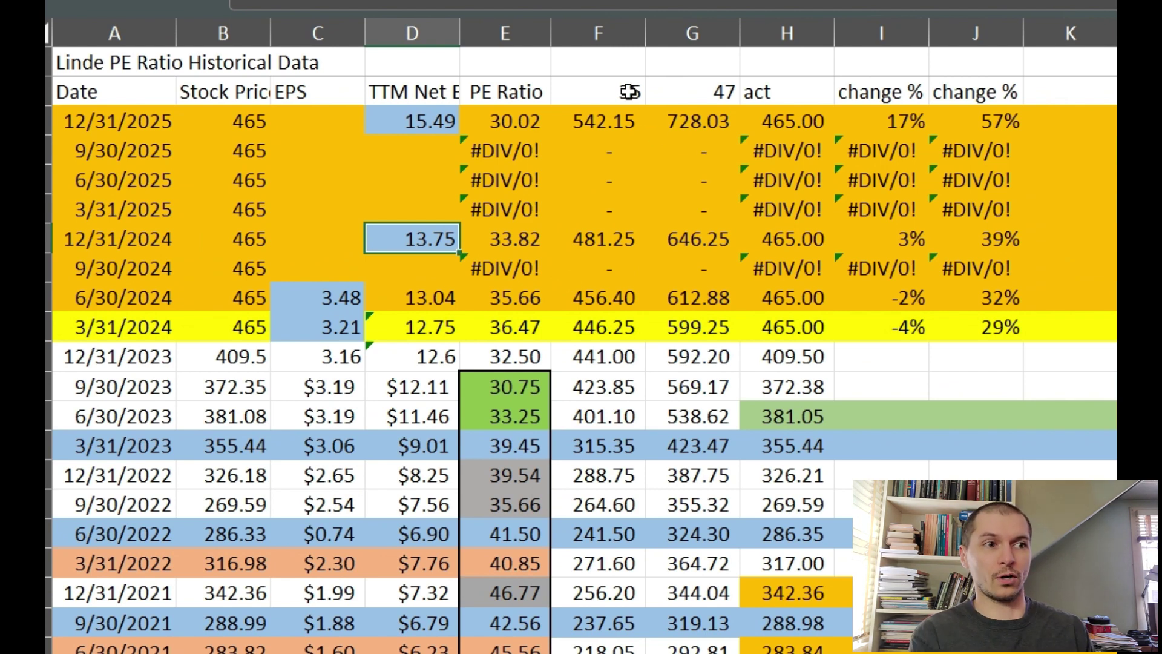
Step: Select F3:G10, the P/E 35 and 47 price-target columns
{"action": "left_click_drag", "start_coordinate": [630, 91], "coordinate": [661, 332]}
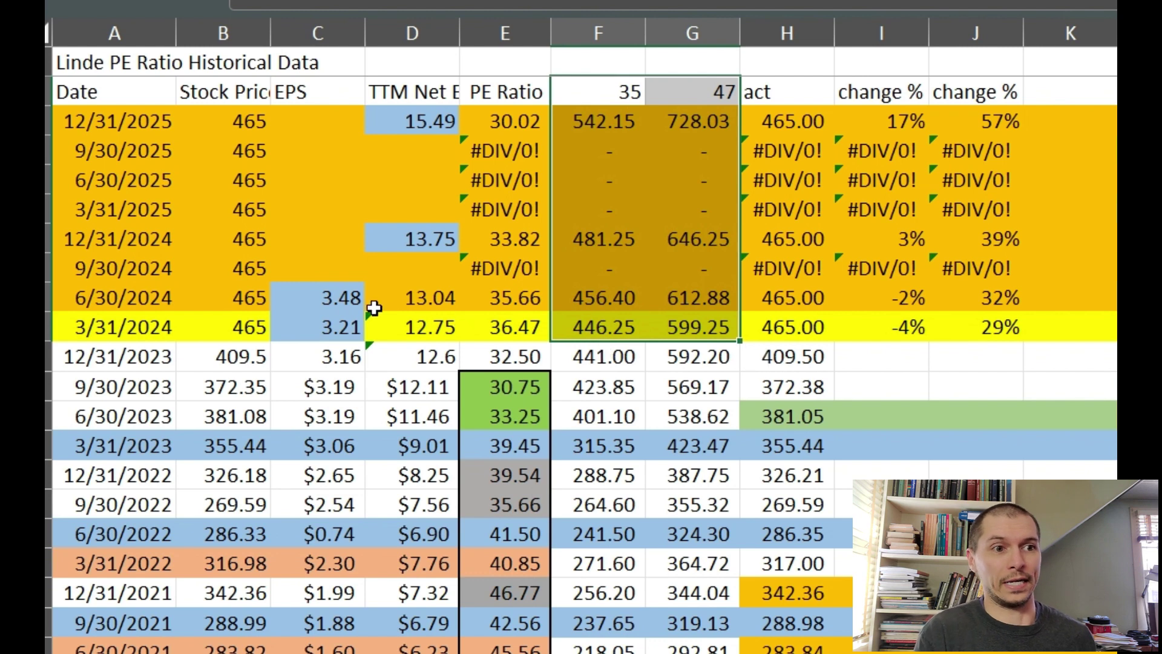
{"action": "left_click", "coordinate": [338, 325]}
{"action": "type", "text": "3.67"}
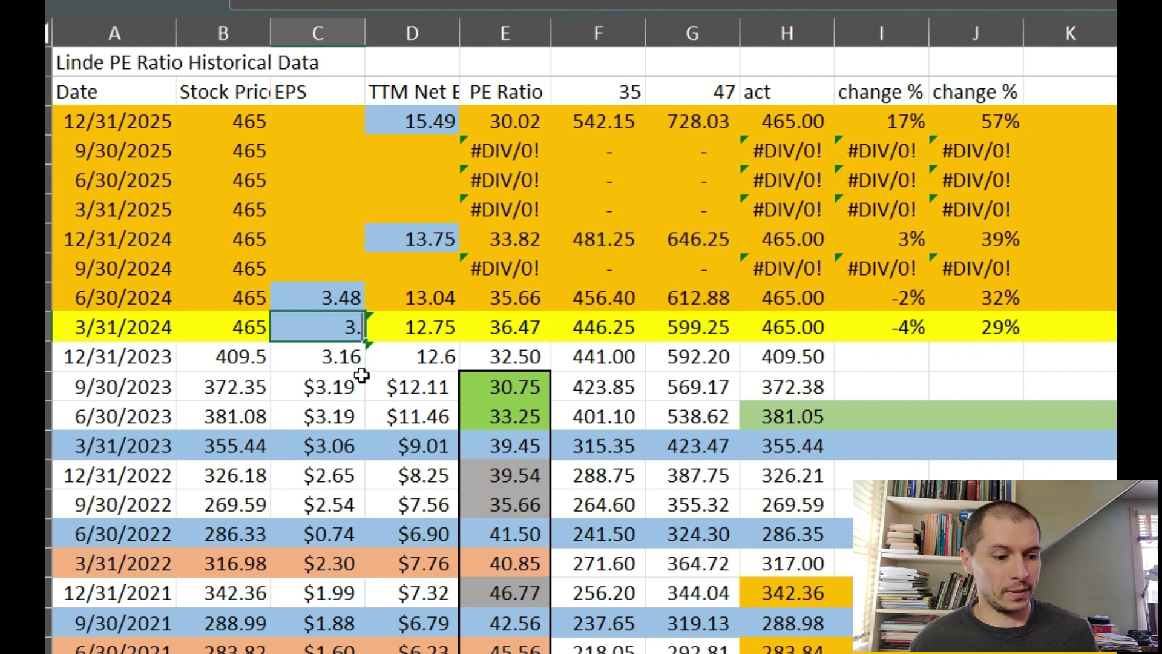
{"action": "key", "text": "Return"}
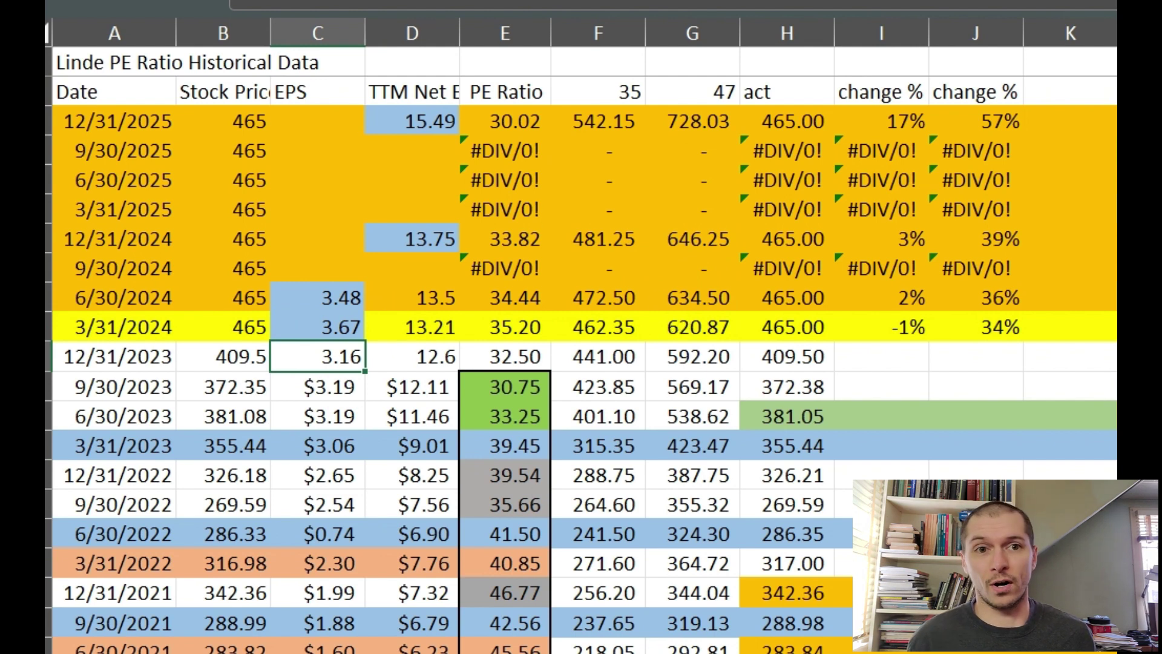
{"action": "key", "text": "ctrl+z"}
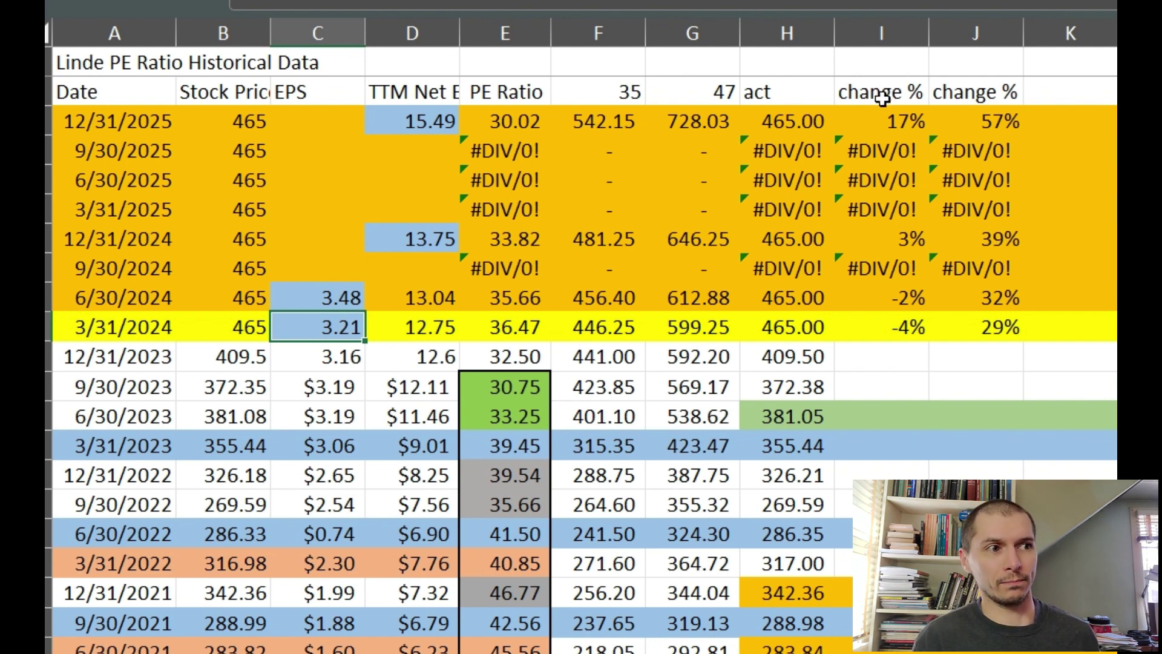
Step: Highlight the I3:J10 change % gains, then clear the selection by clicking K10
{"action": "left_click_drag", "start_coordinate": [882, 99], "coordinate": [995, 323]}
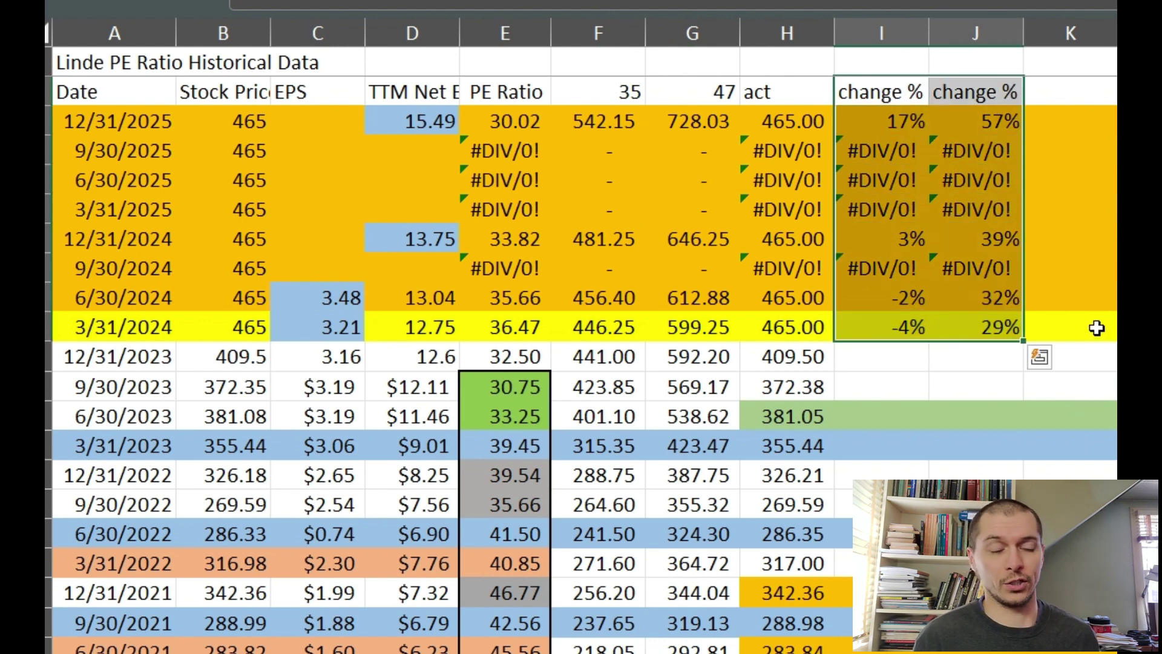
{"action": "left_click", "coordinate": [1043, 322]}
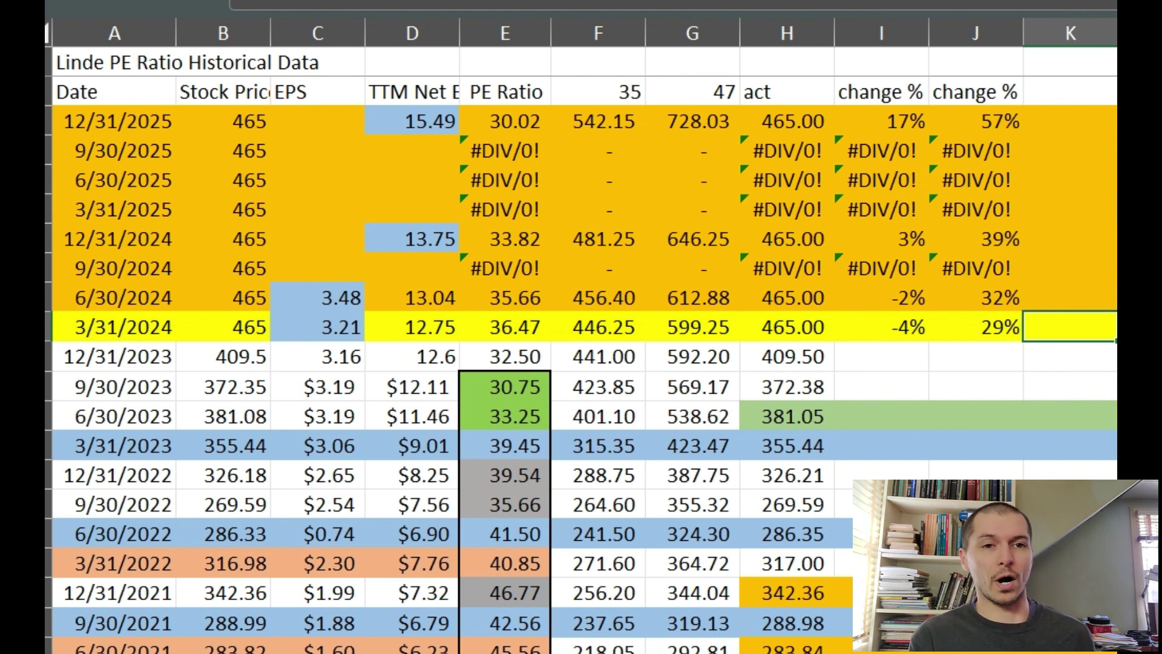
Step: In Webull, auto-fit the Y-axis and pan the LIN chart up to the red P/E boxes
{"action": "key", "text": "alt+Tab"}
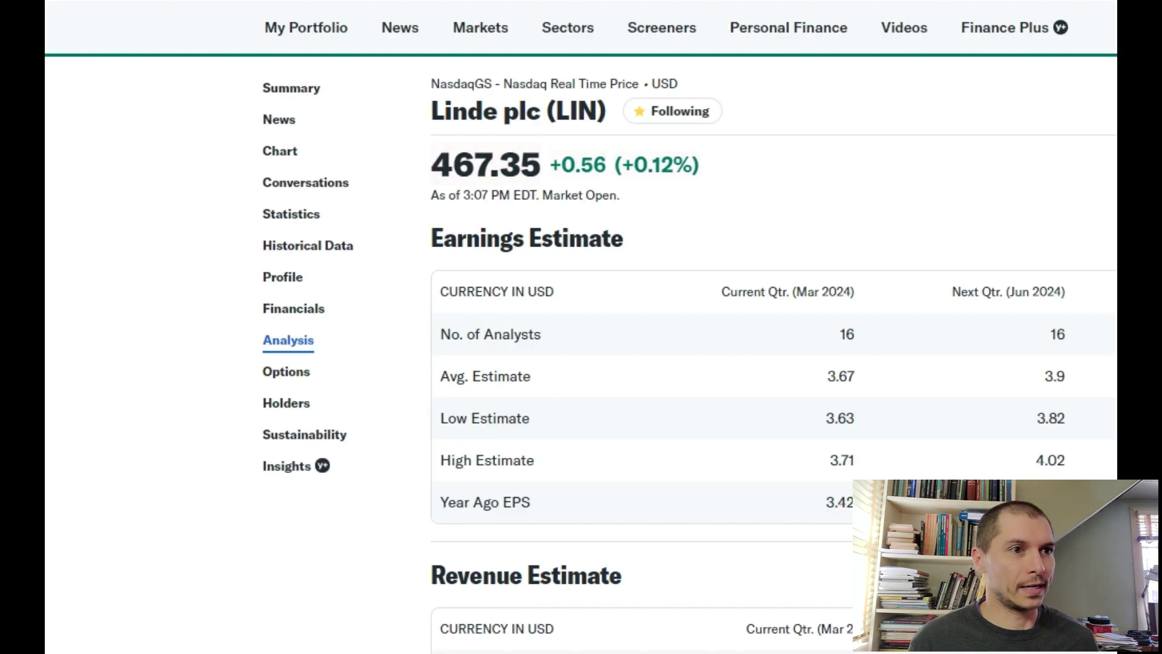
{"action": "key", "text": "alt+Tab"}
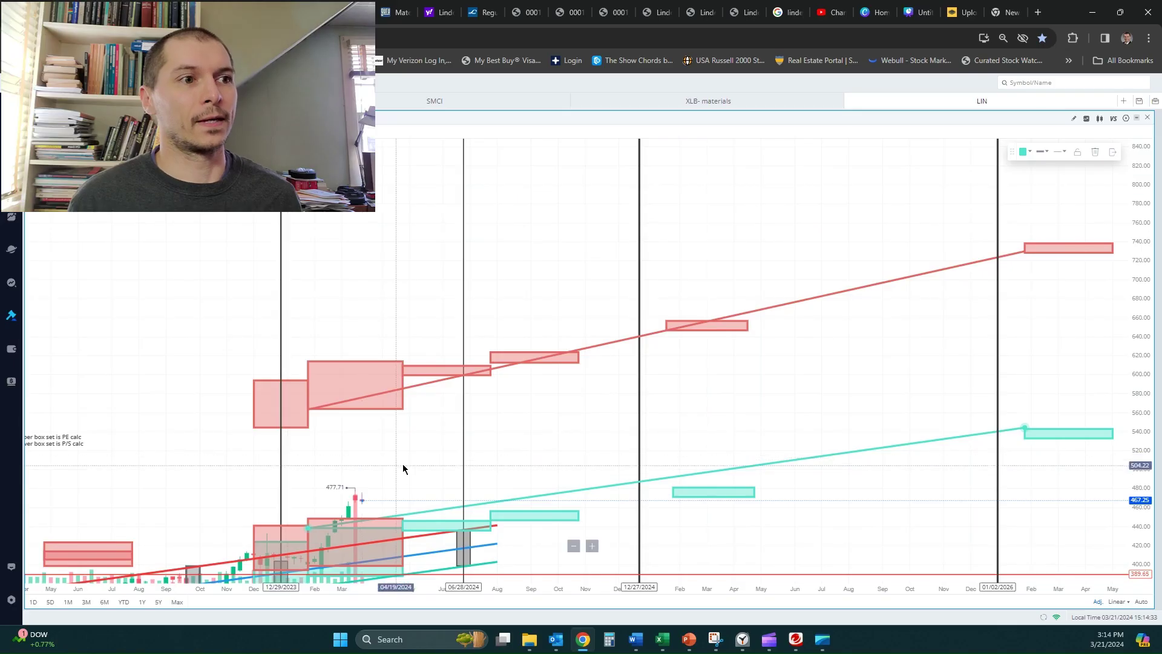
{"action": "left_click", "coordinate": [1141, 602]}
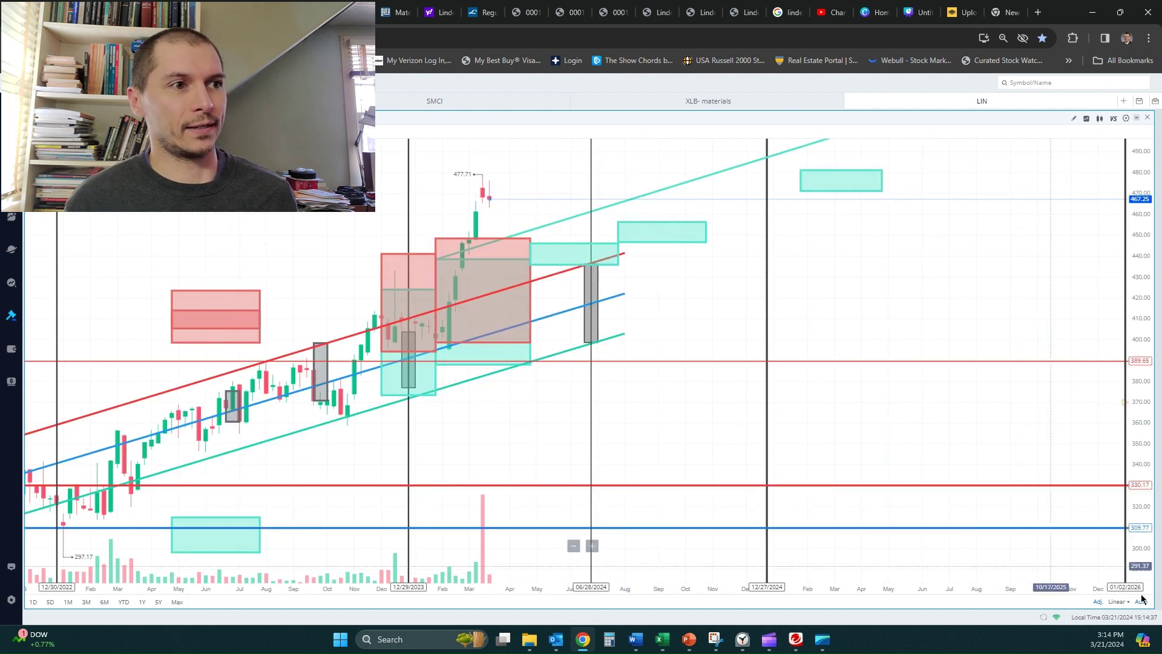
{"action": "left_click_drag", "start_coordinate": [907, 226], "coordinate": [897, 480]}
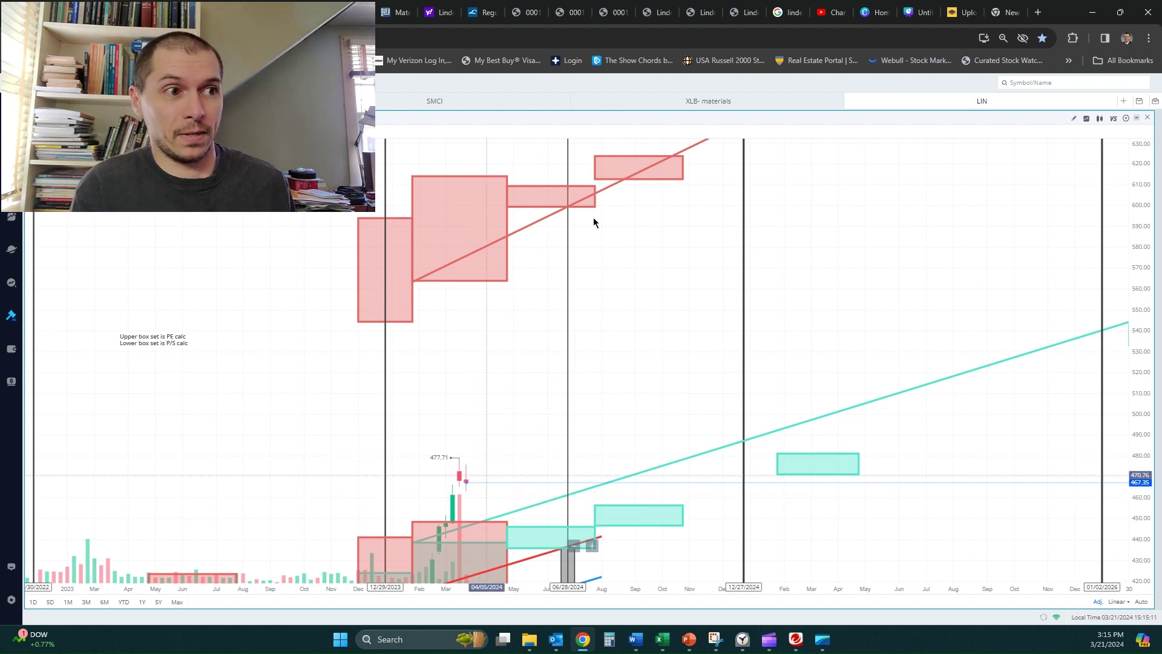
{"action": "left_click", "coordinate": [554, 207]}
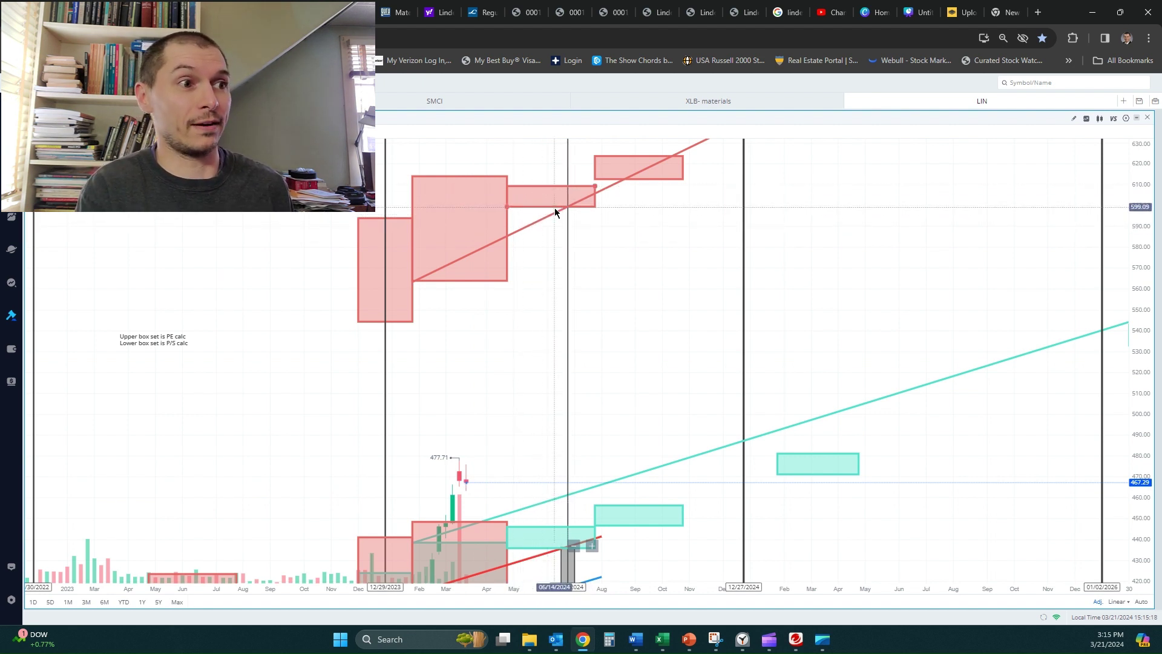